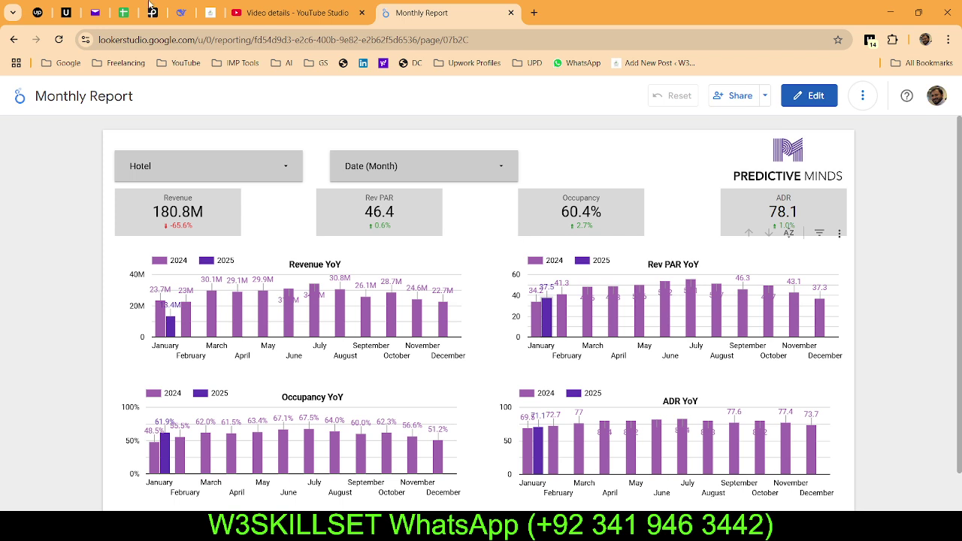
- Open Google AI Studio in a new browser tab, searching for "google ai studio"
{"action": "left_click", "coordinate": [532, 13]}
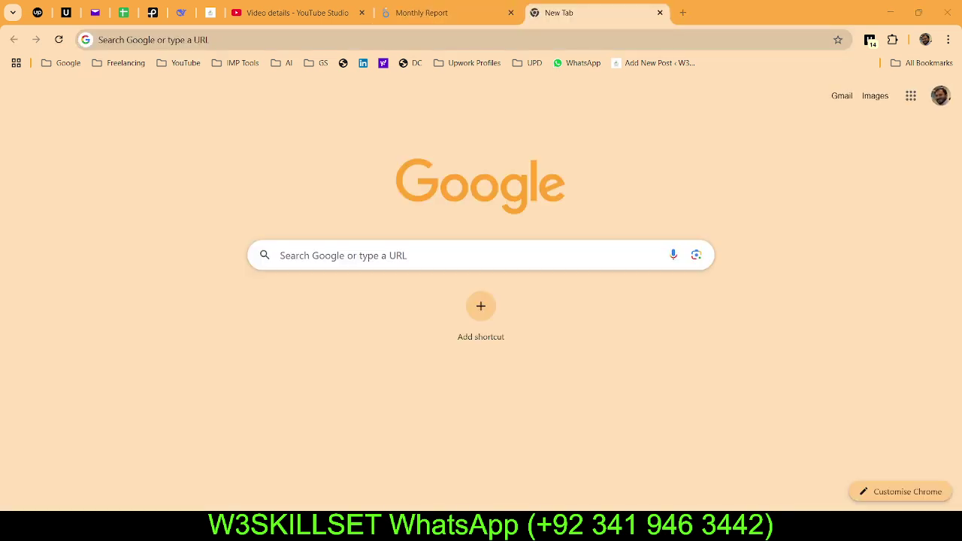
{"action": "left_click", "coordinate": [533, 13]}
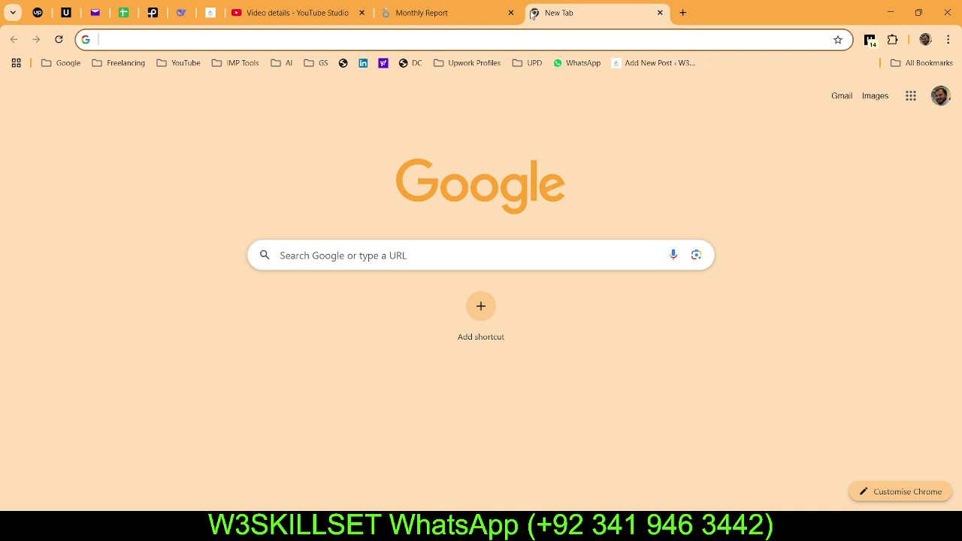
{"action": "type", "text": "goo"}
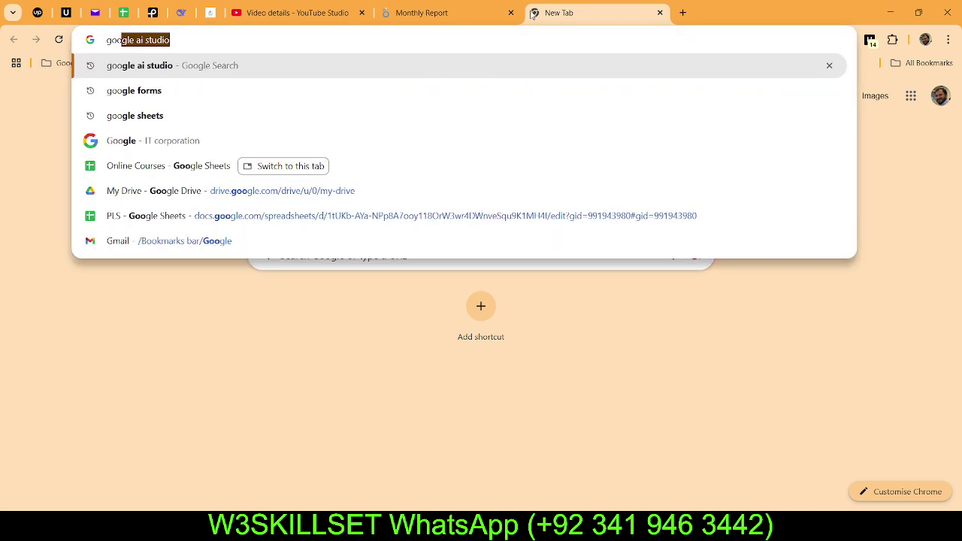
{"action": "key", "text": "Return"}
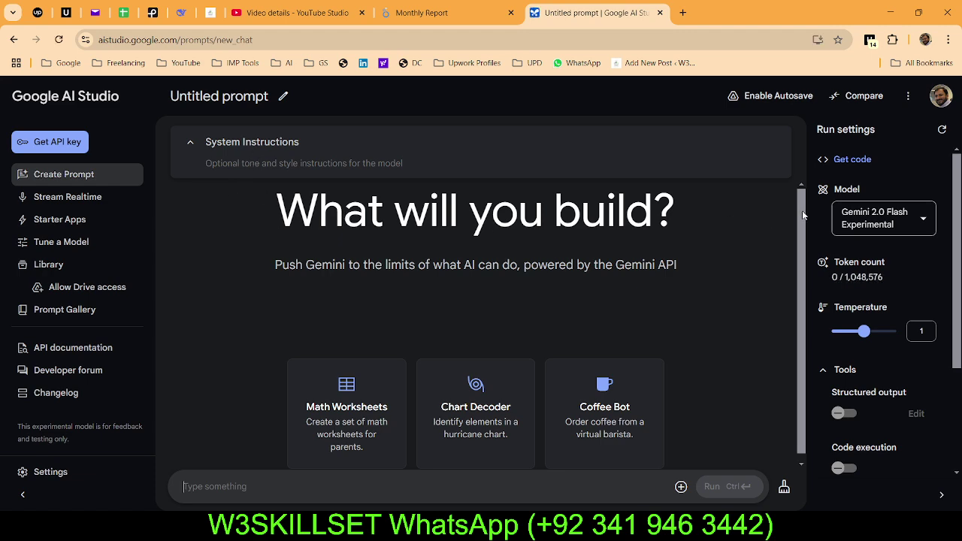
- Check the list of available Gemini models and go to the Stream Realtime page
{"action": "left_click", "coordinate": [926, 217]}
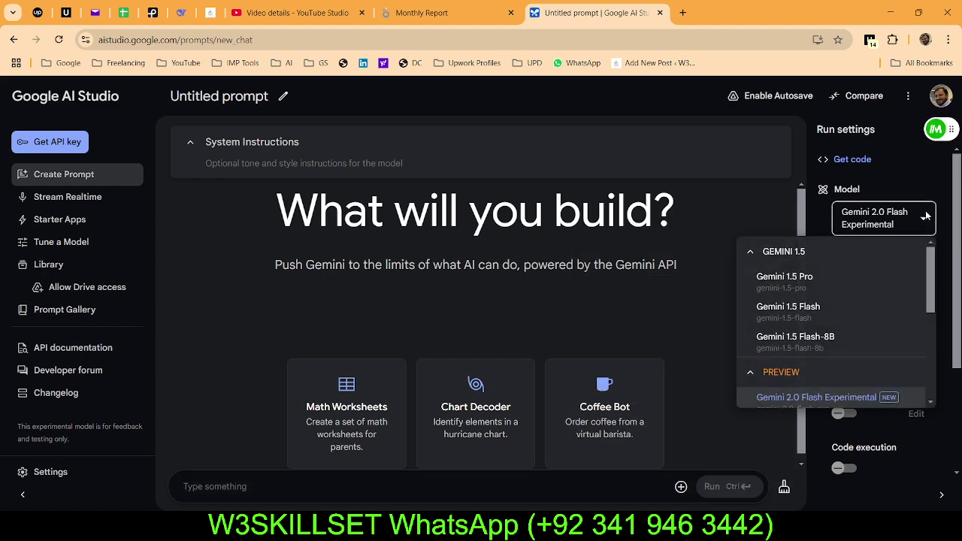
{"action": "left_click", "coordinate": [926, 216]}
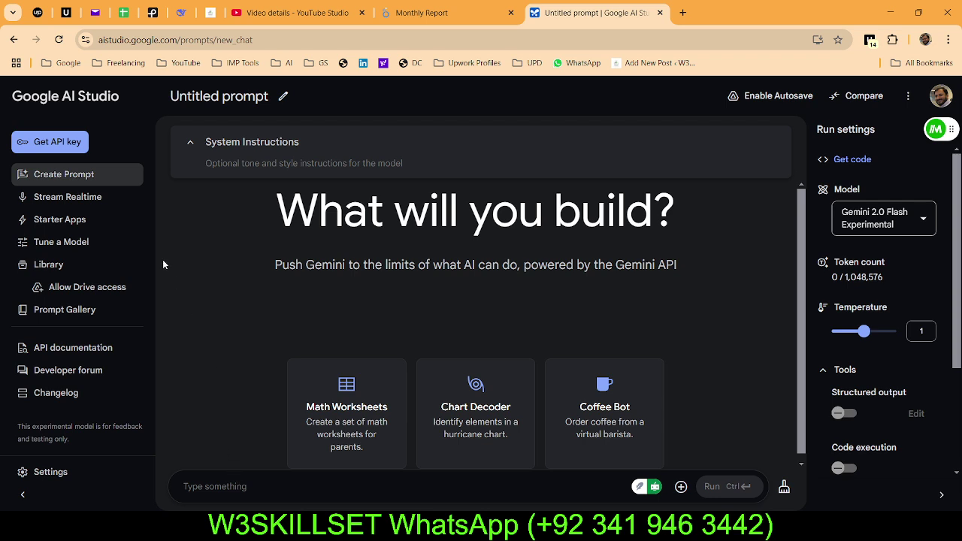
{"action": "left_click", "coordinate": [81, 198]}
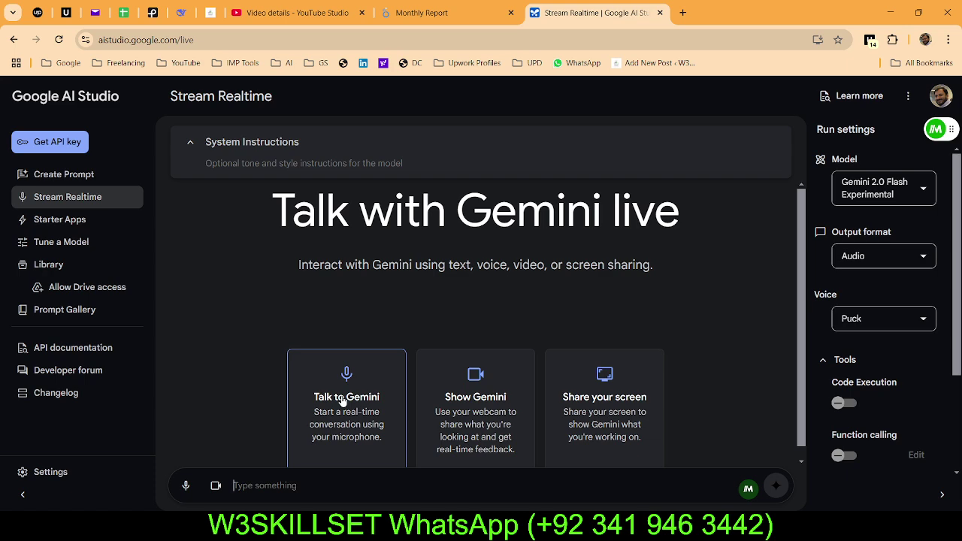
- Start a screen-sharing stream with Gemini and share the W3SKILLSET Products browser tab
{"action": "left_click", "coordinate": [573, 400]}
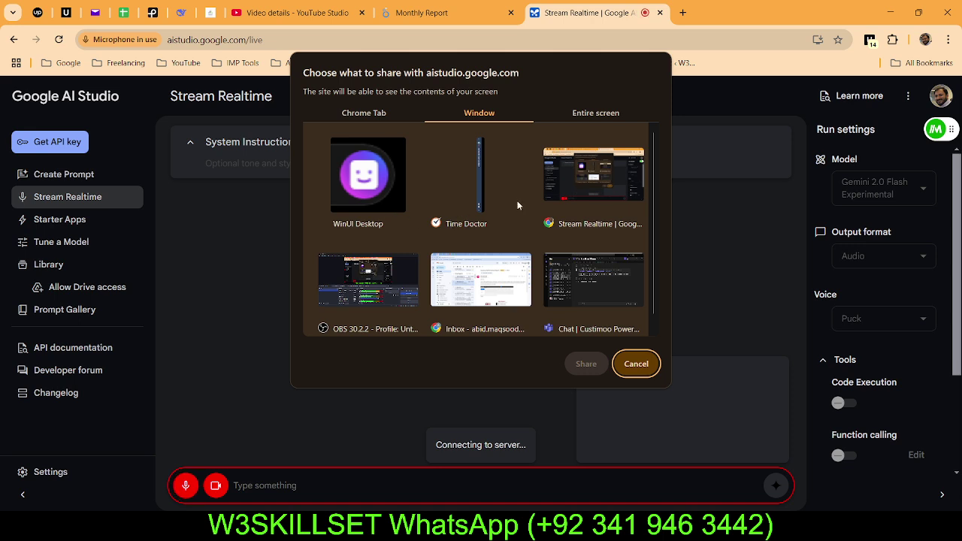
{"action": "left_click", "coordinate": [364, 113]}
{"action": "left_click", "coordinate": [391, 171]}
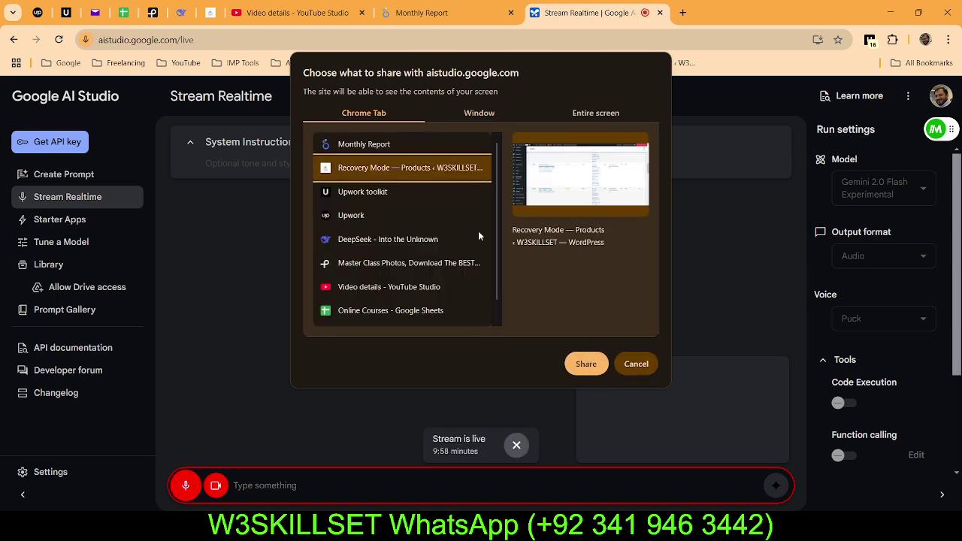
{"action": "left_click", "coordinate": [586, 363]}
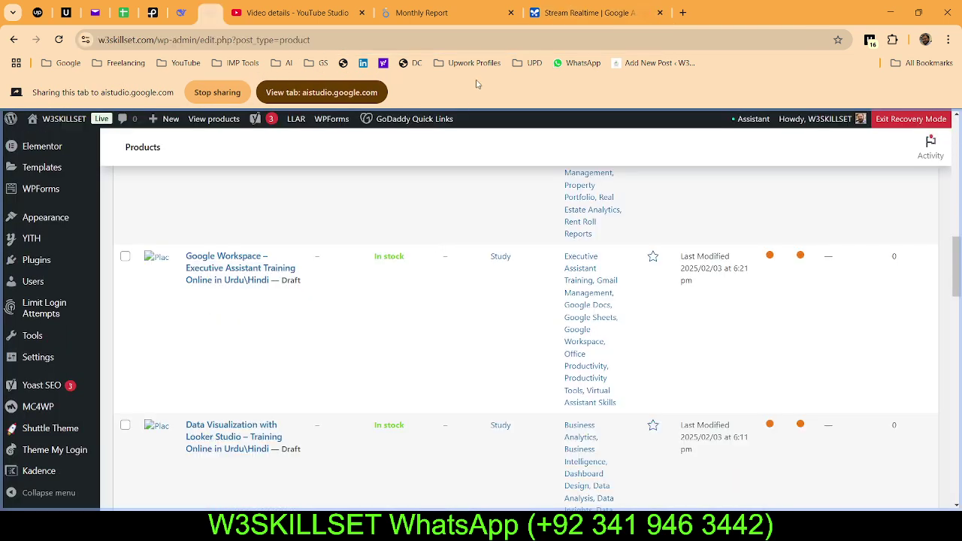
- Stop sharing the W3SKILLSET Products tab and end the live stream in Google AI Studio
{"action": "left_click", "coordinate": [217, 92]}
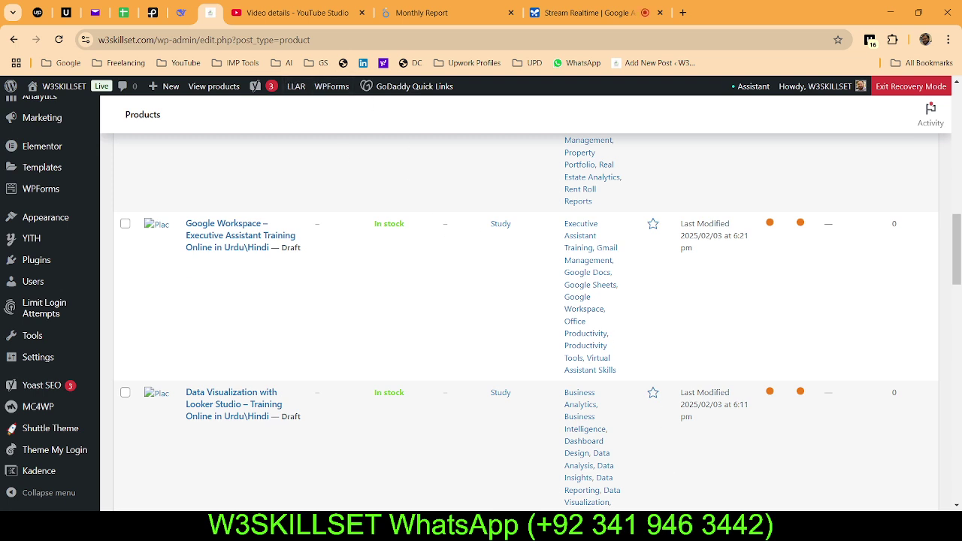
{"action": "left_click", "coordinate": [586, 12]}
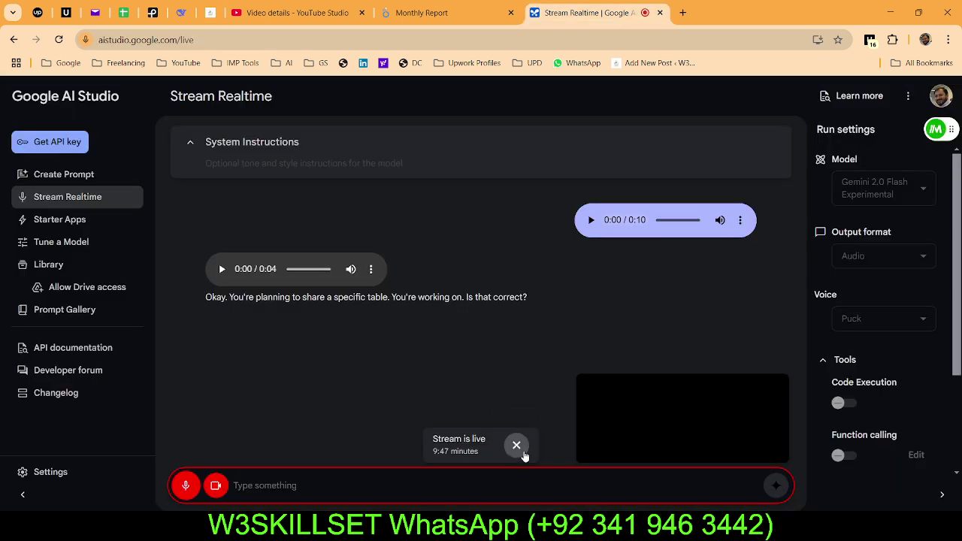
{"action": "left_click", "coordinate": [518, 448]}
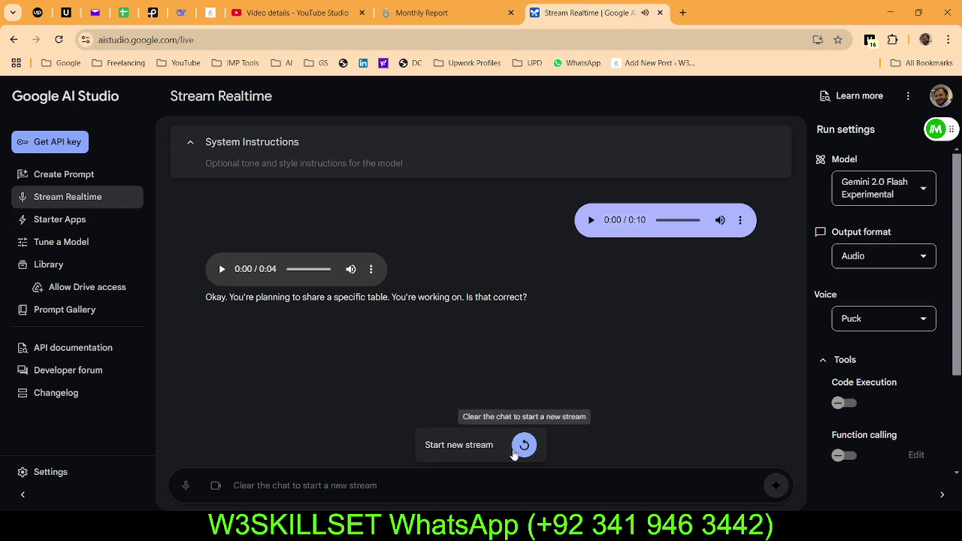
- Start a fresh realtime screen-sharing stream and share the Monthly Report browser tab with Gemini
{"action": "left_click", "coordinate": [51, 174]}
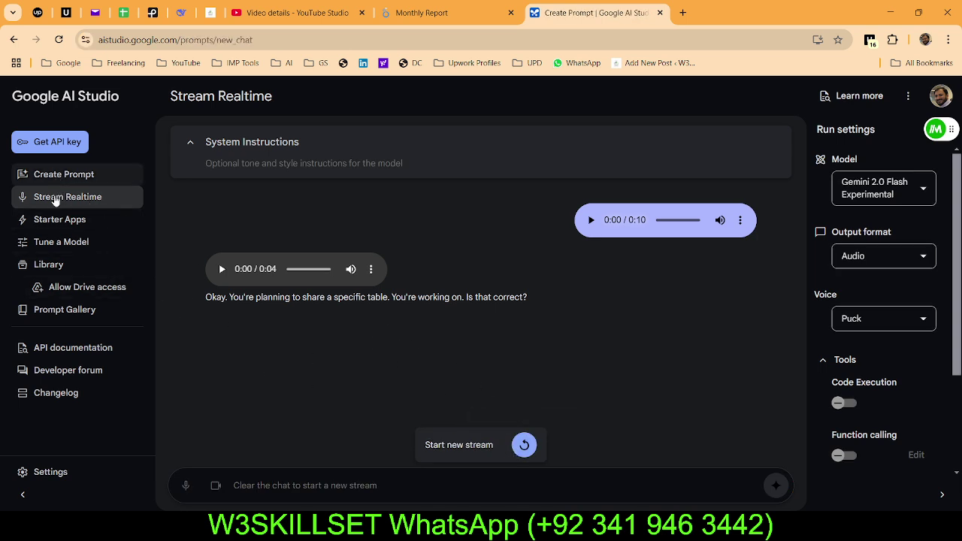
{"action": "left_click", "coordinate": [54, 197]}
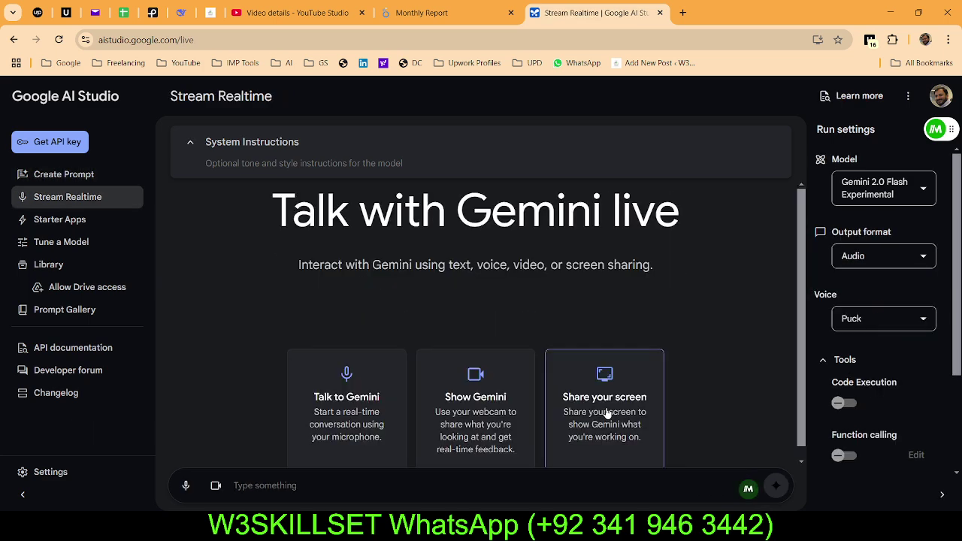
{"action": "left_click", "coordinate": [607, 414]}
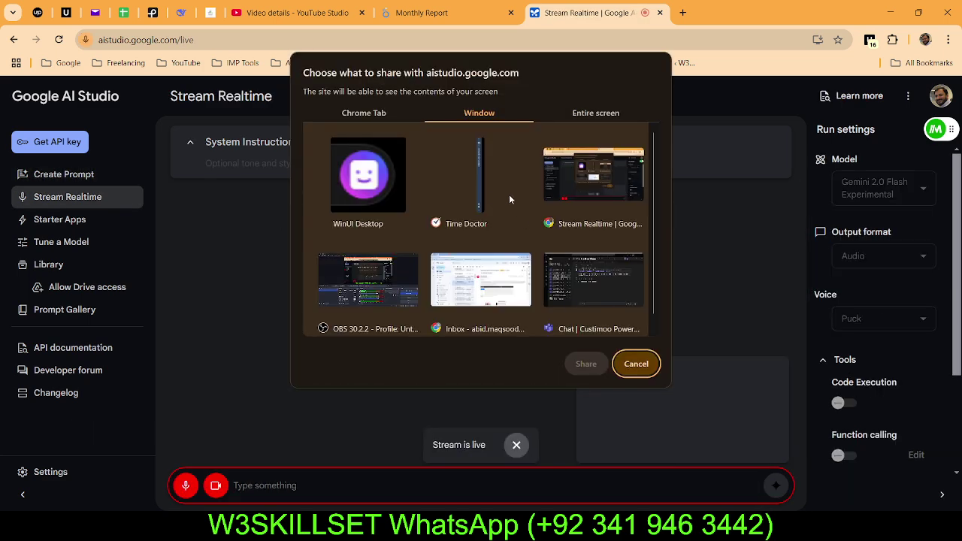
{"action": "scroll", "coordinate": [490, 236], "scroll_direction": "down", "scroll_amount": 1}
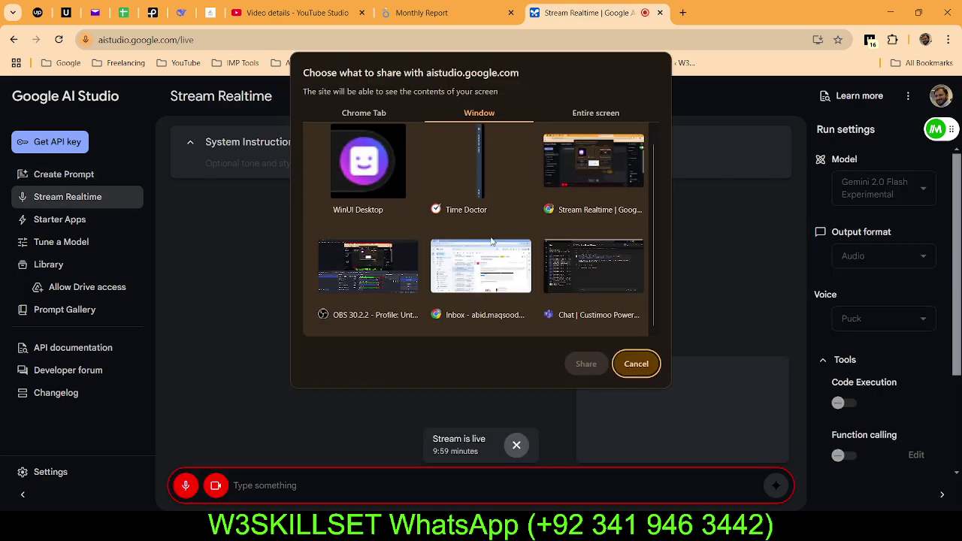
{"action": "left_click", "coordinate": [366, 116]}
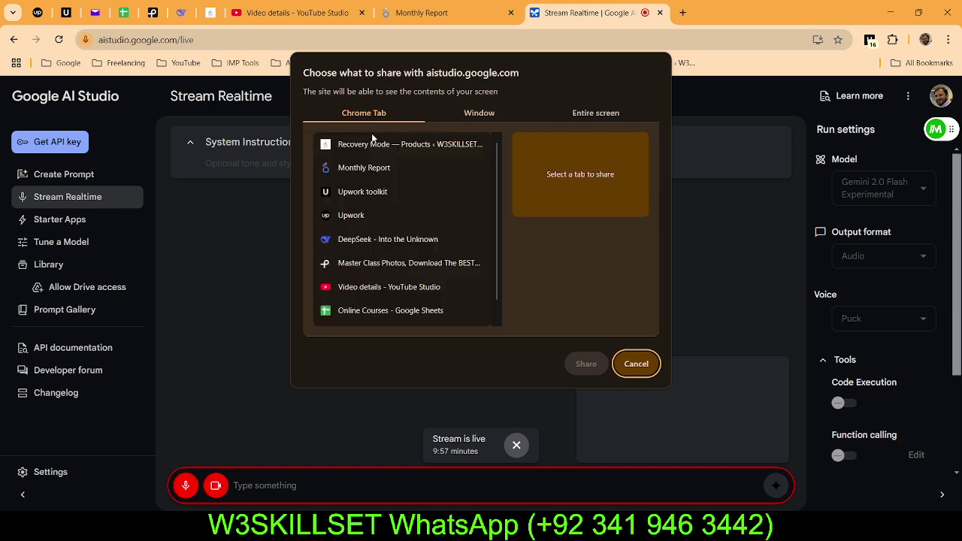
{"action": "left_click", "coordinate": [356, 172]}
{"action": "left_click", "coordinate": [585, 364]}
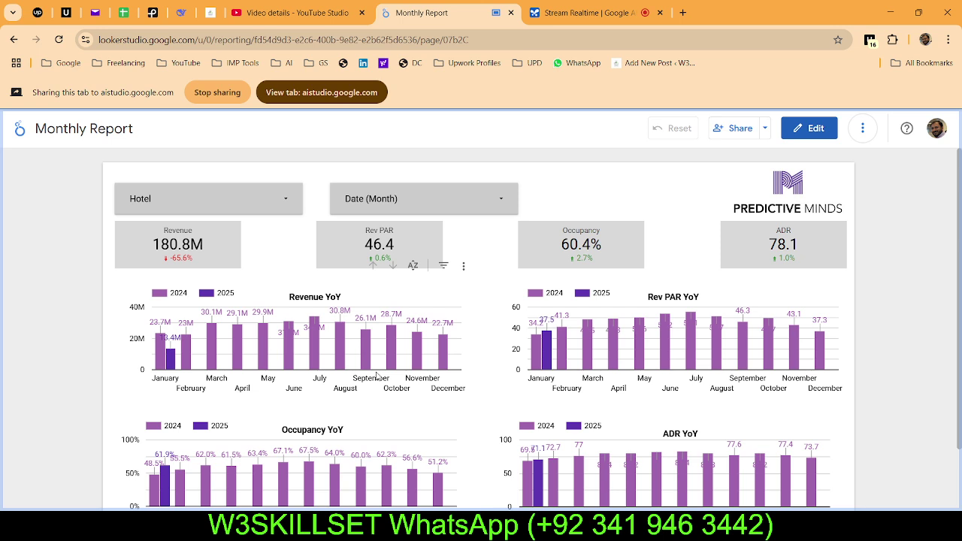
- Switch the Monthly Report in Looker Studio to edit mode
{"action": "left_click", "coordinate": [808, 131]}
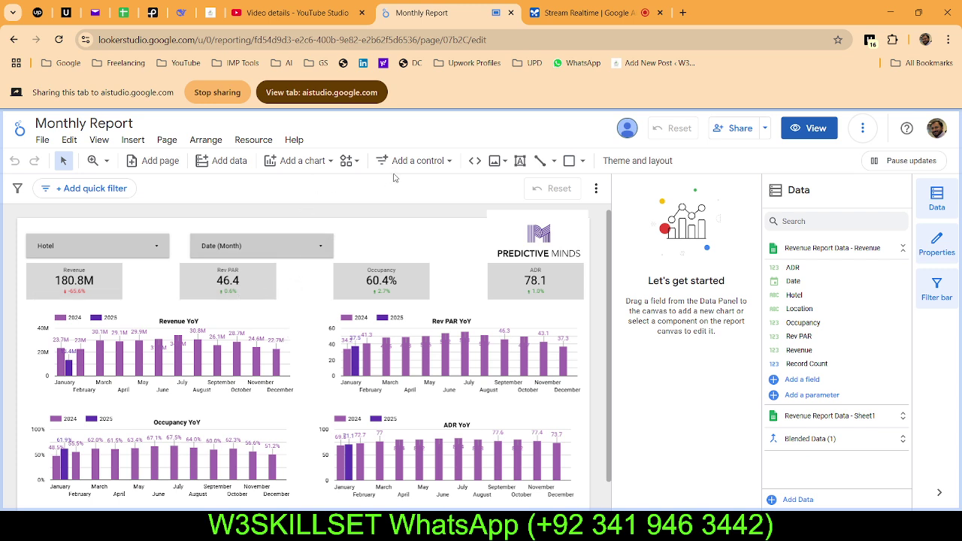
- Add a date range control beside the Date (Month) filter, before the Predictive Minds logo
{"action": "left_click", "coordinate": [425, 160]}
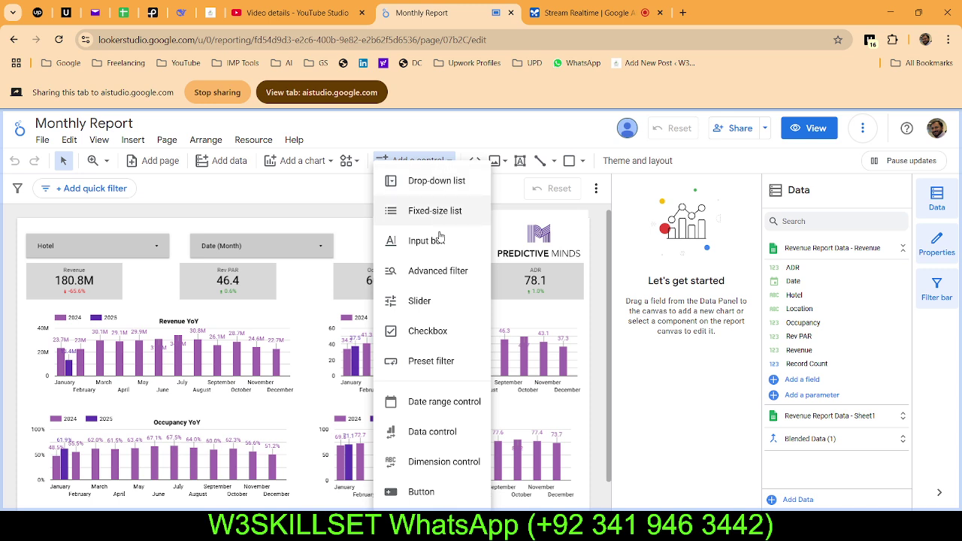
{"action": "left_click", "coordinate": [434, 402]}
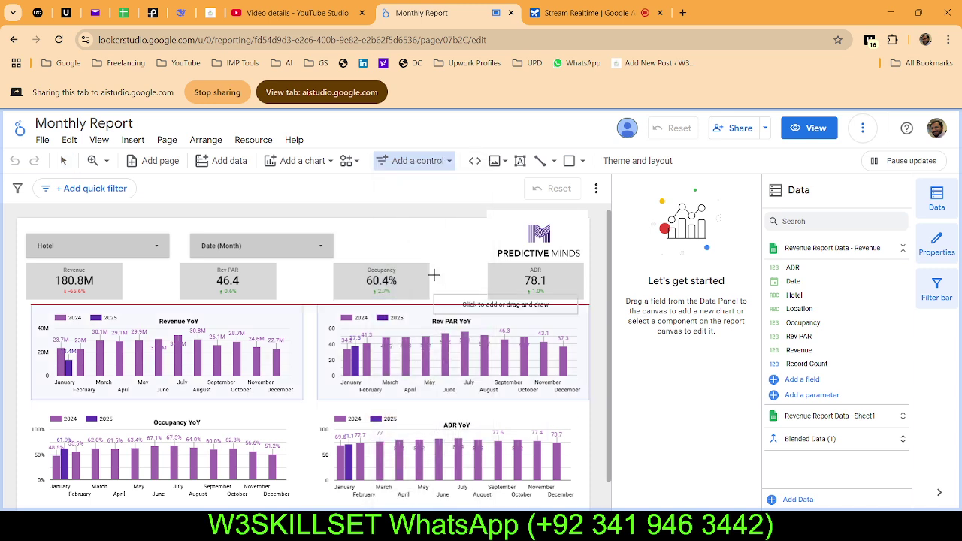
{"action": "left_click", "coordinate": [351, 235]}
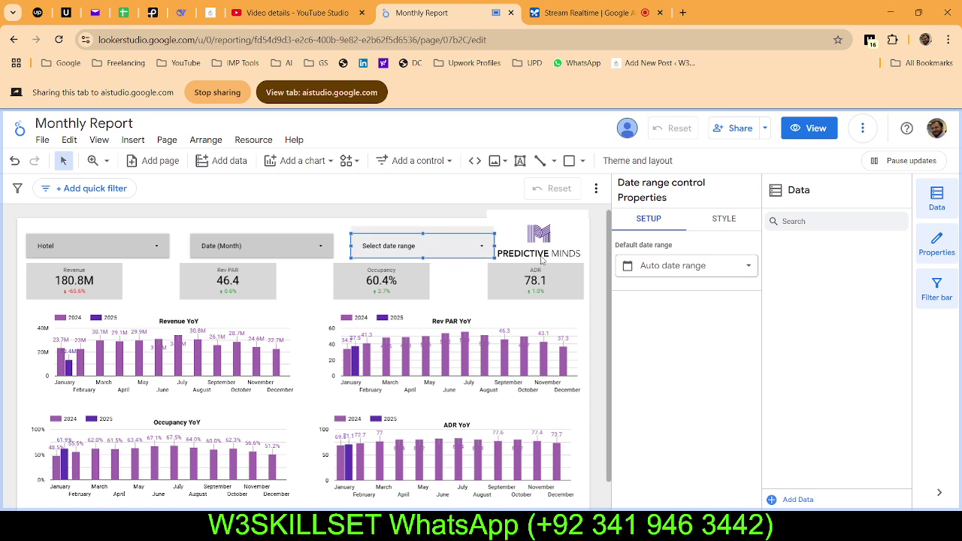
- Look at the date range control's default range options and delete the control from the report
{"action": "left_click", "coordinate": [714, 266]}
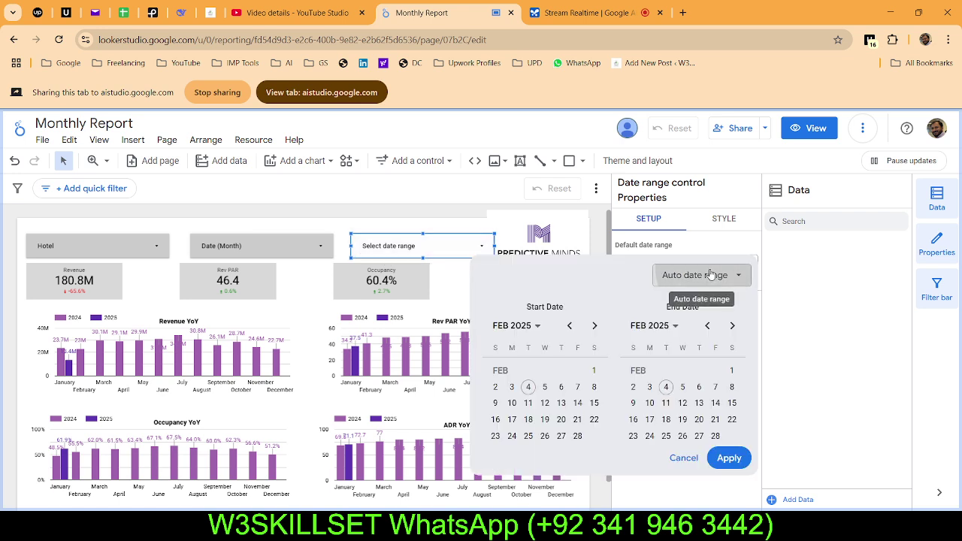
{"action": "left_click", "coordinate": [711, 274]}
{"action": "left_click", "coordinate": [434, 239]}
{"action": "left_click", "coordinate": [434, 245]}
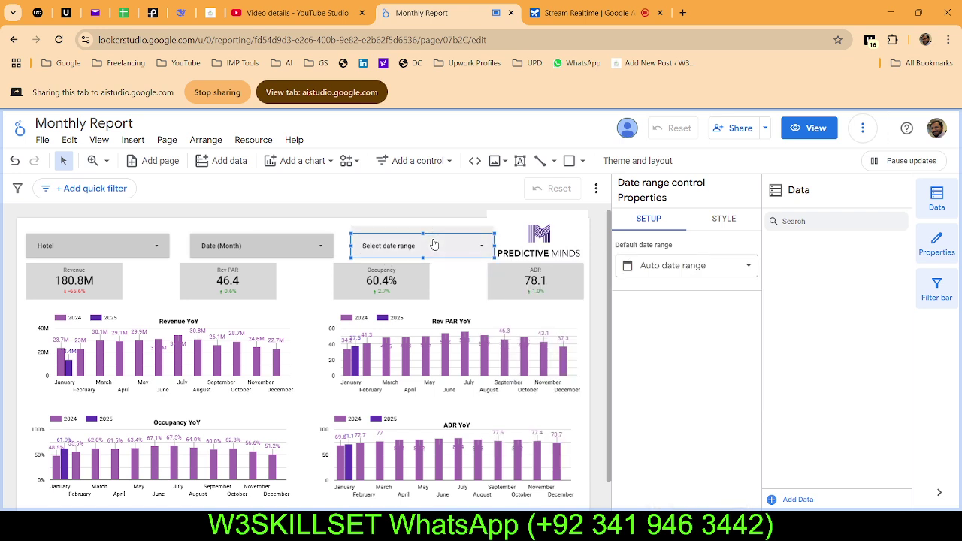
{"action": "key", "text": "Delete"}
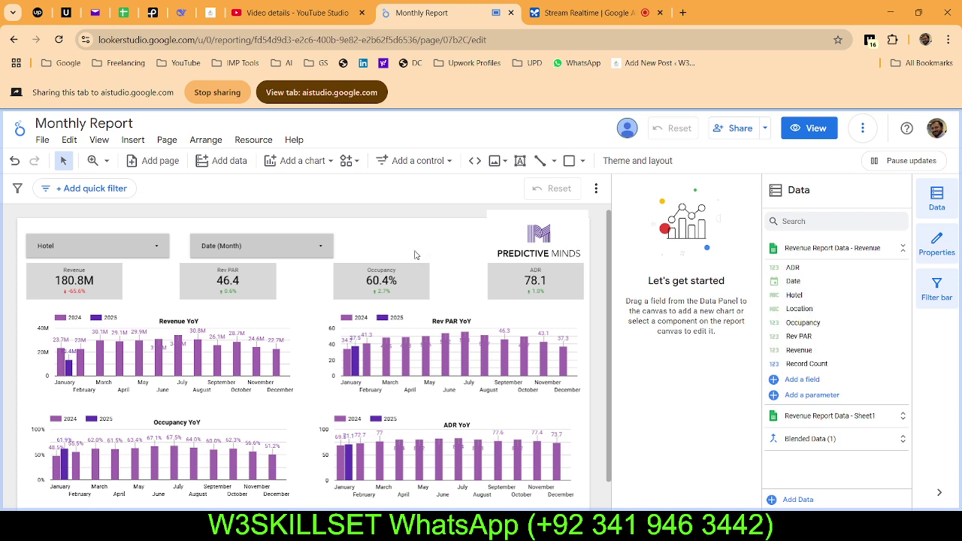
- Start a new conditional formatting rule for the ADR scorecard and enlarge the rule editor to show all its settings
{"action": "left_click", "coordinate": [505, 272]}
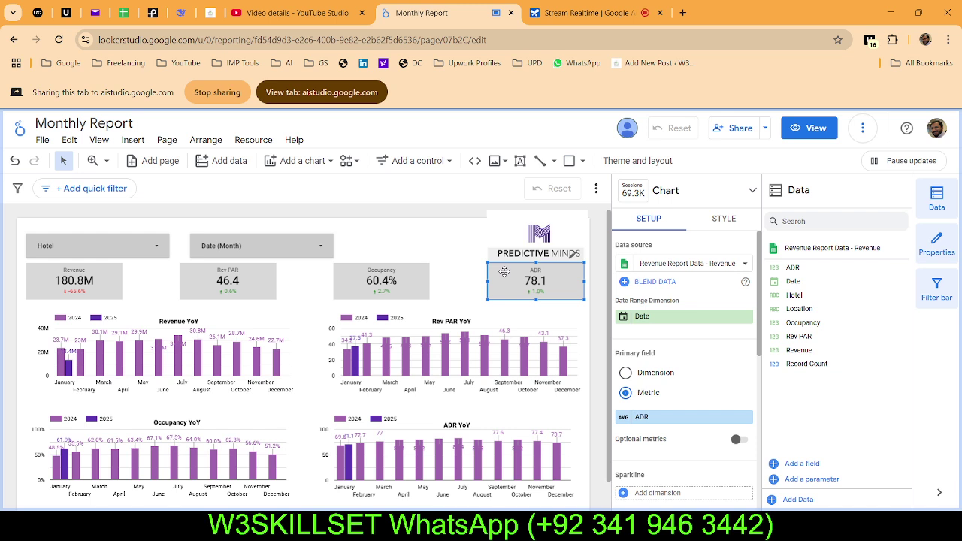
{"action": "left_click", "coordinate": [719, 228]}
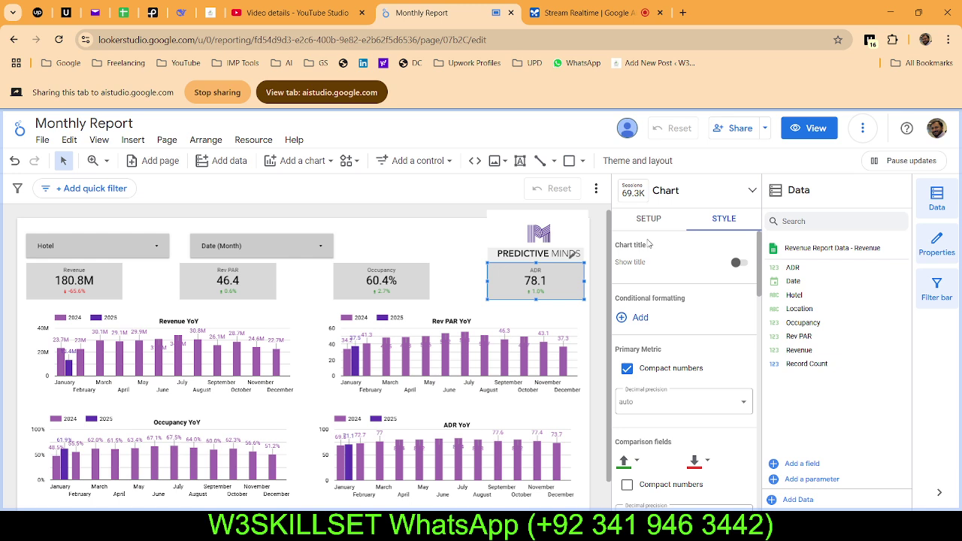
{"action": "left_click", "coordinate": [637, 320]}
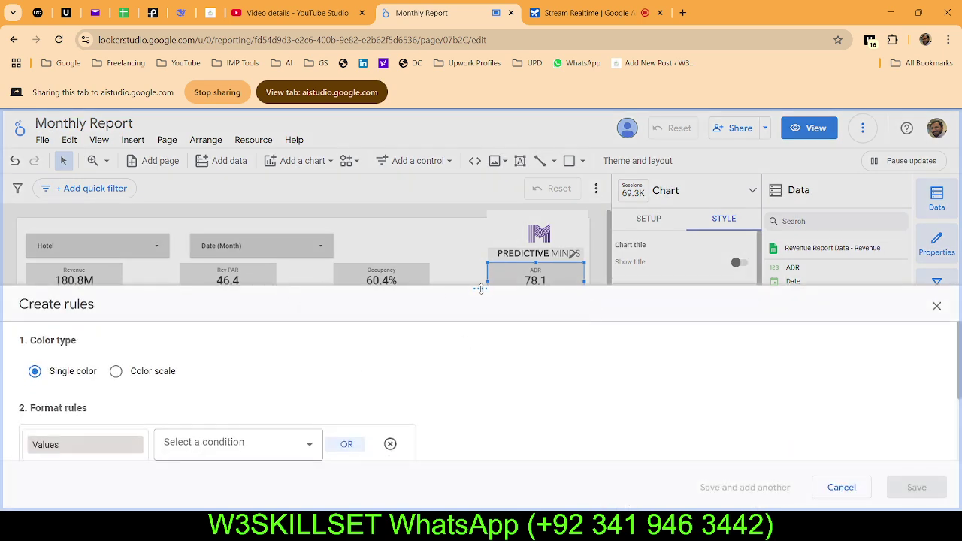
{"action": "left_click_drag", "start_coordinate": [481, 289], "coordinate": [484, 165]}
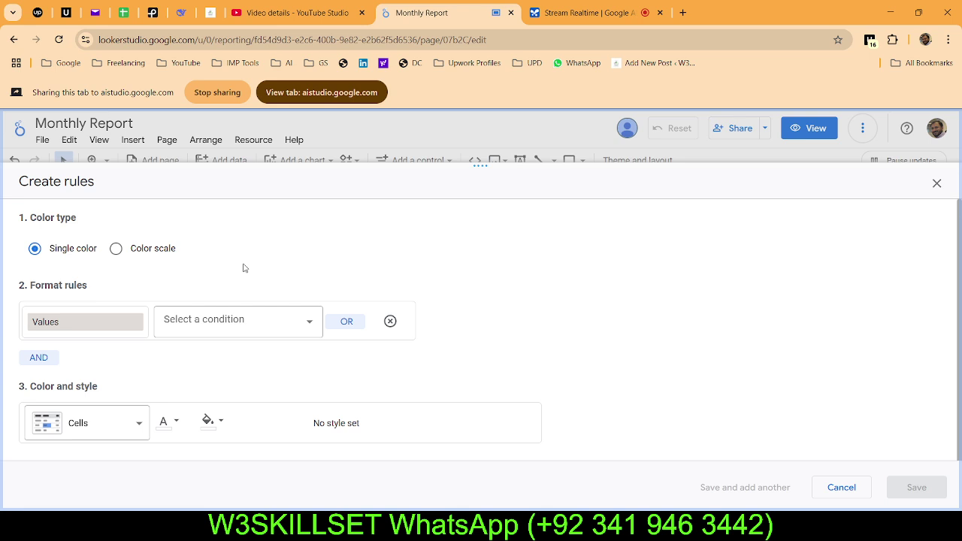
- Set the ADR scorecard rule's condition to GREATER THAN with an input value of 75
{"action": "left_click", "coordinate": [295, 321]}
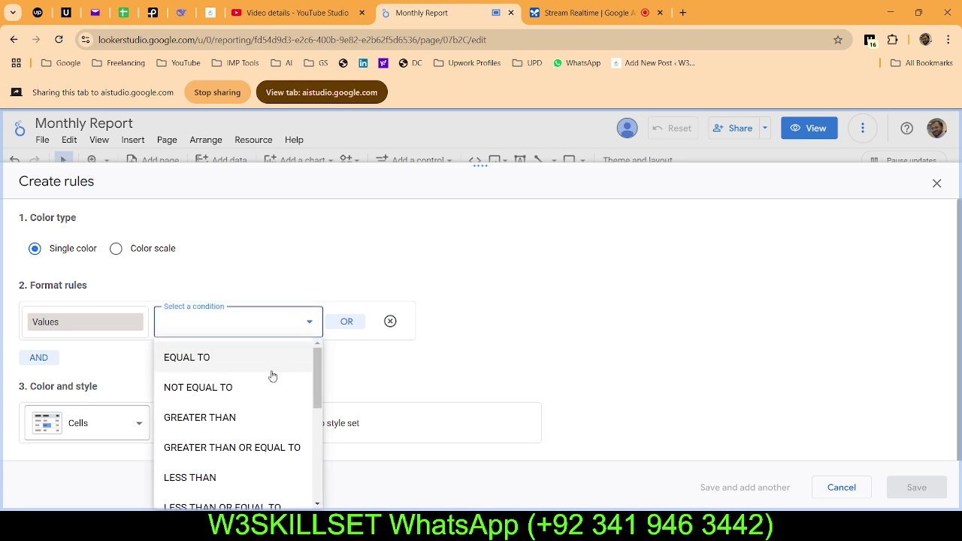
{"action": "left_click", "coordinate": [243, 364]}
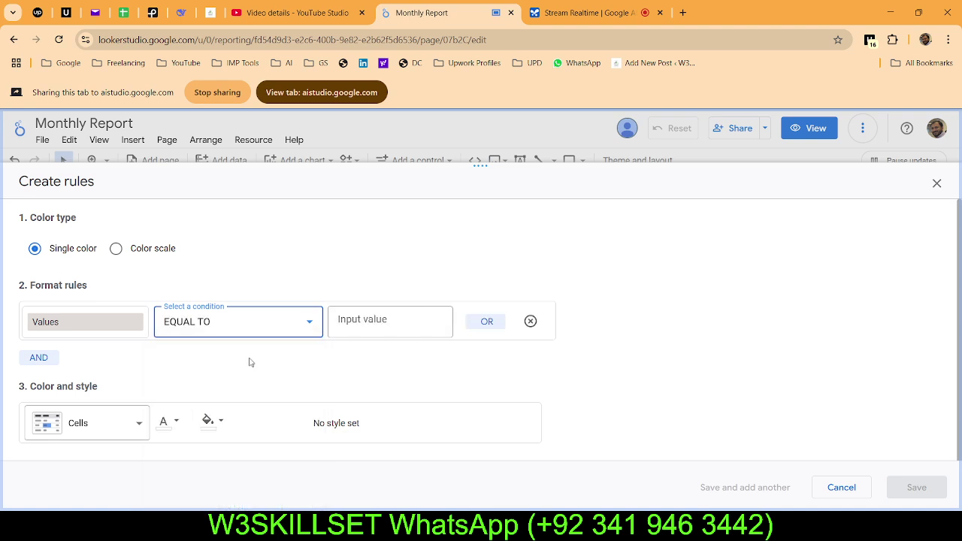
{"action": "left_click", "coordinate": [359, 328]}
{"action": "left_click", "coordinate": [273, 329]}
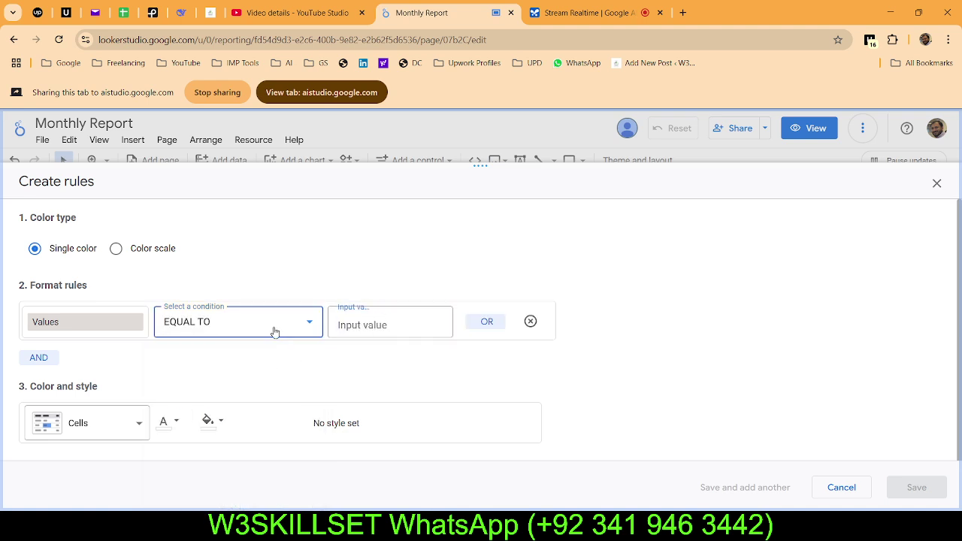
{"action": "left_click", "coordinate": [212, 419]}
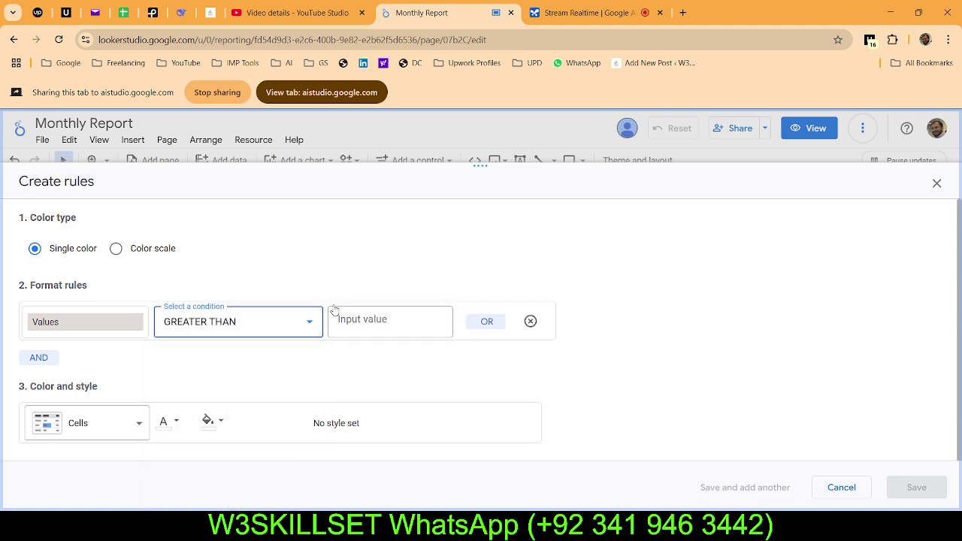
{"action": "left_click", "coordinate": [353, 326]}
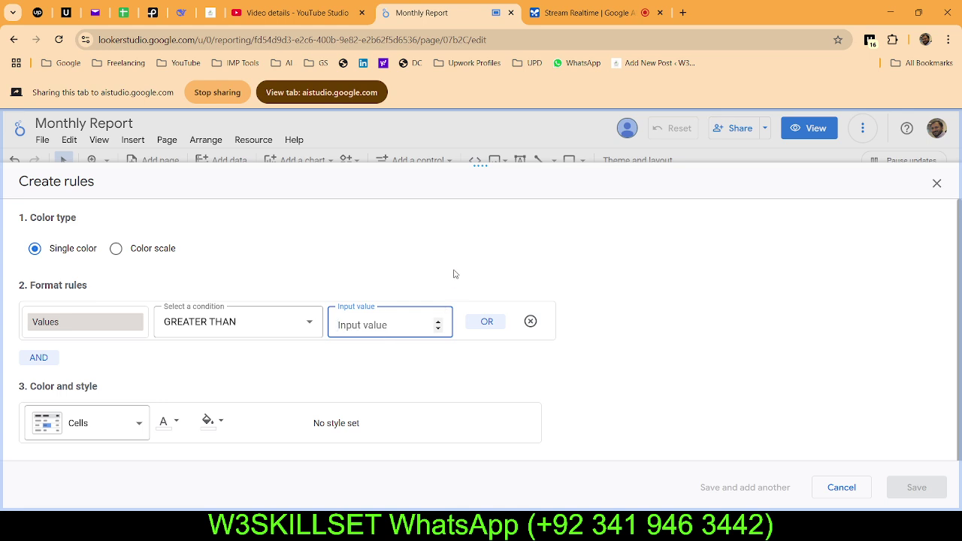
{"action": "left_click_drag", "start_coordinate": [480, 165], "coordinate": [456, 203]}
{"action": "left_click", "coordinate": [387, 358]}
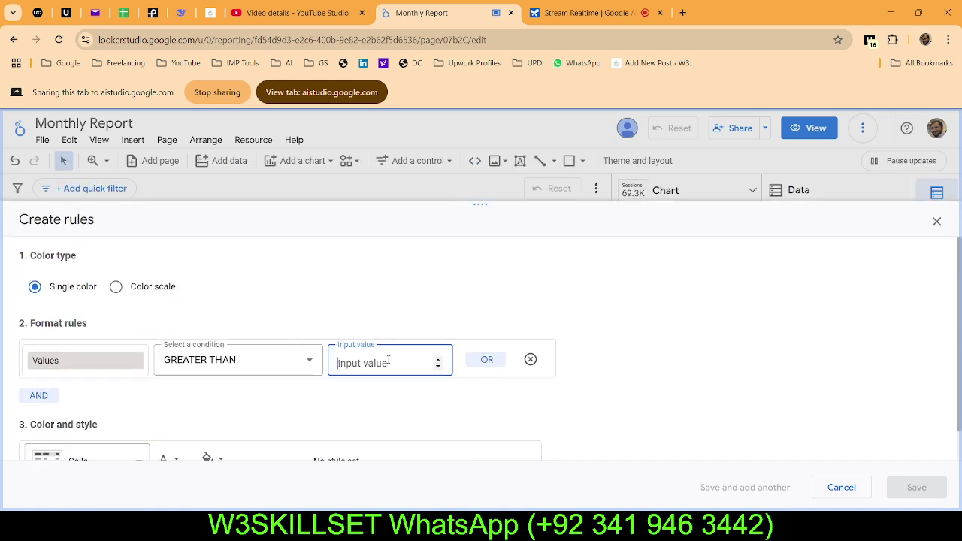
{"action": "type", "text": "75"}
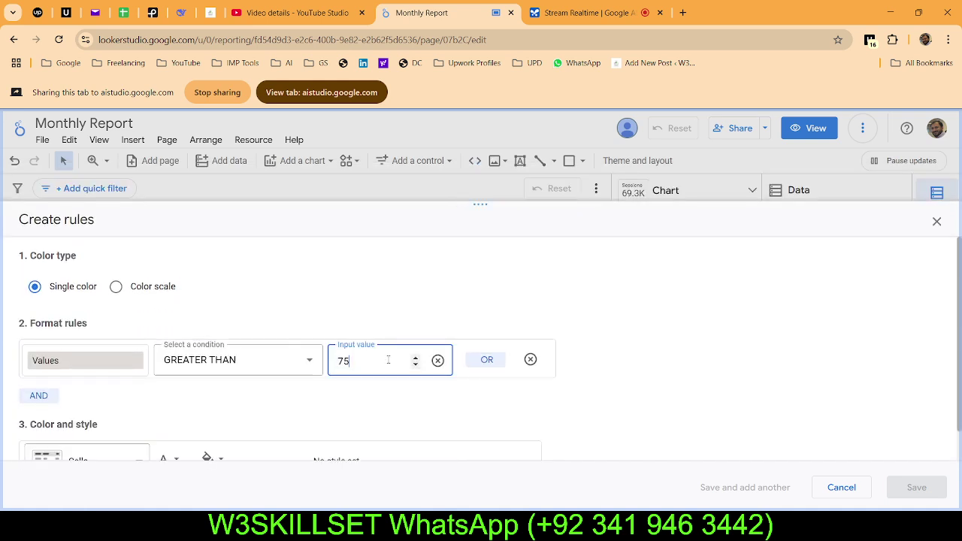
{"action": "left_click", "coordinate": [423, 298]}
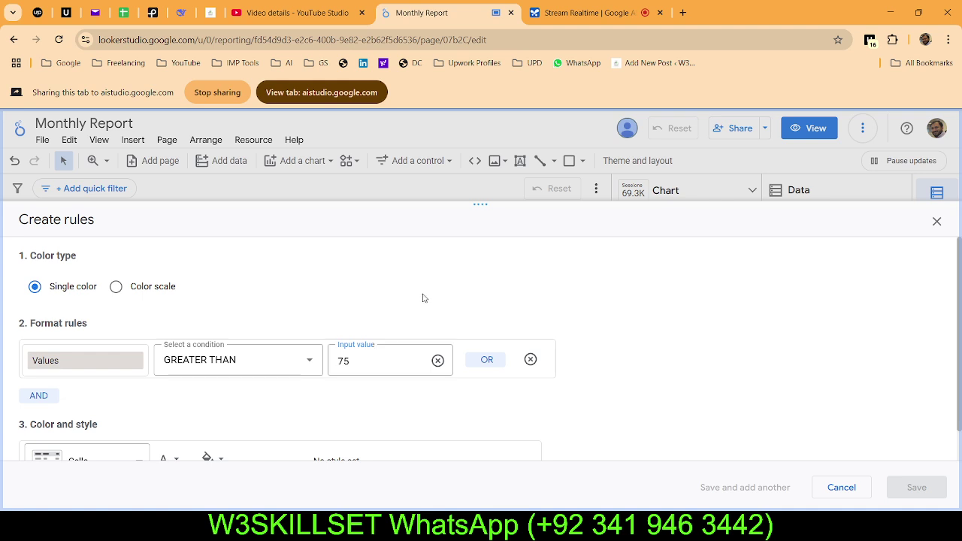
- Give the rule a green text color, check its style preview, and discard the rule without saving
{"action": "scroll", "coordinate": [423, 298], "scroll_direction": "down", "scroll_amount": 1}
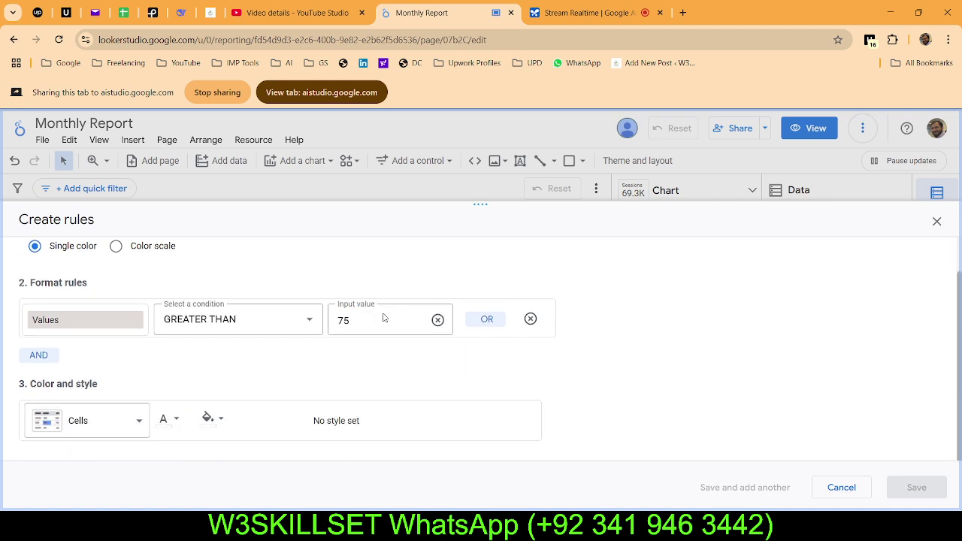
{"action": "left_click", "coordinate": [223, 426]}
{"action": "left_click", "coordinate": [179, 428]}
{"action": "left_click", "coordinate": [181, 427]}
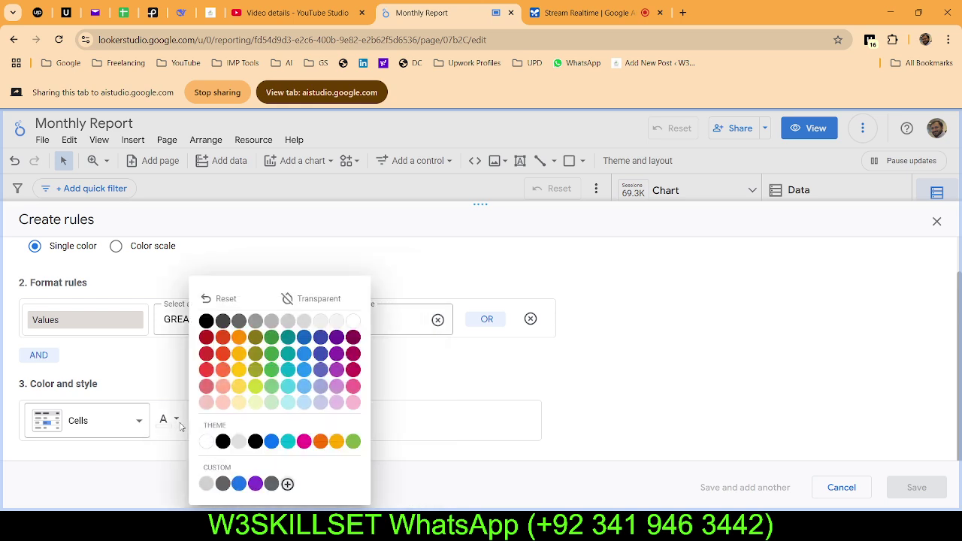
{"action": "left_click", "coordinate": [273, 336]}
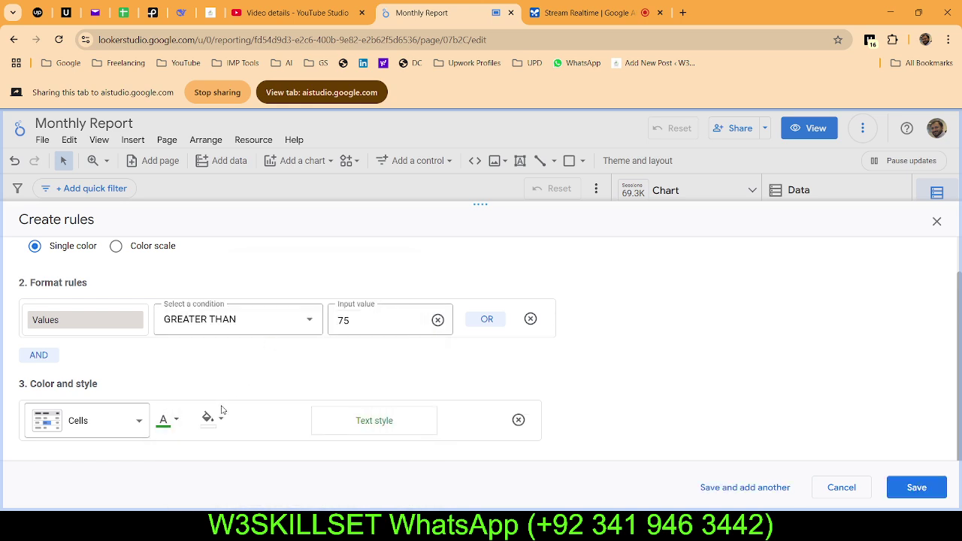
{"action": "triple_click", "coordinate": [368, 420]}
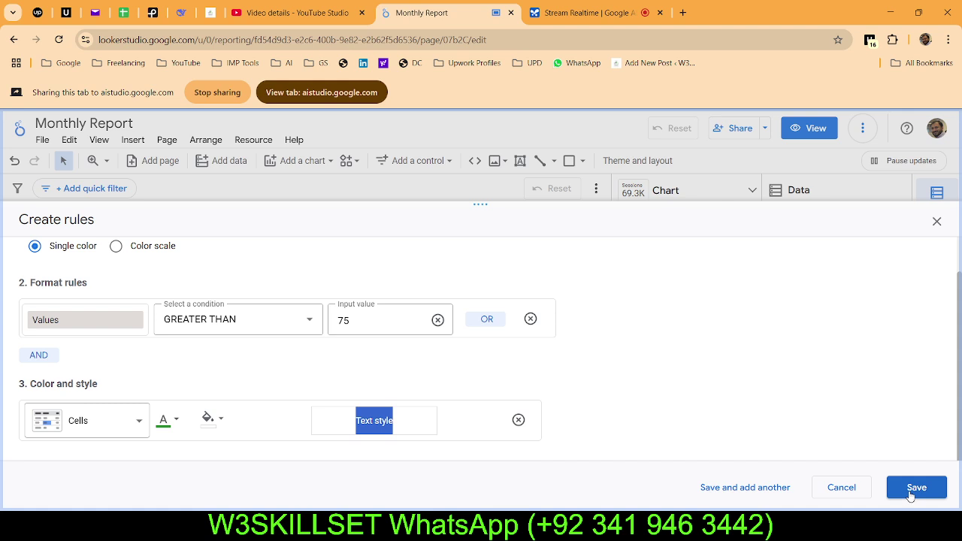
{"action": "left_click", "coordinate": [849, 488]}
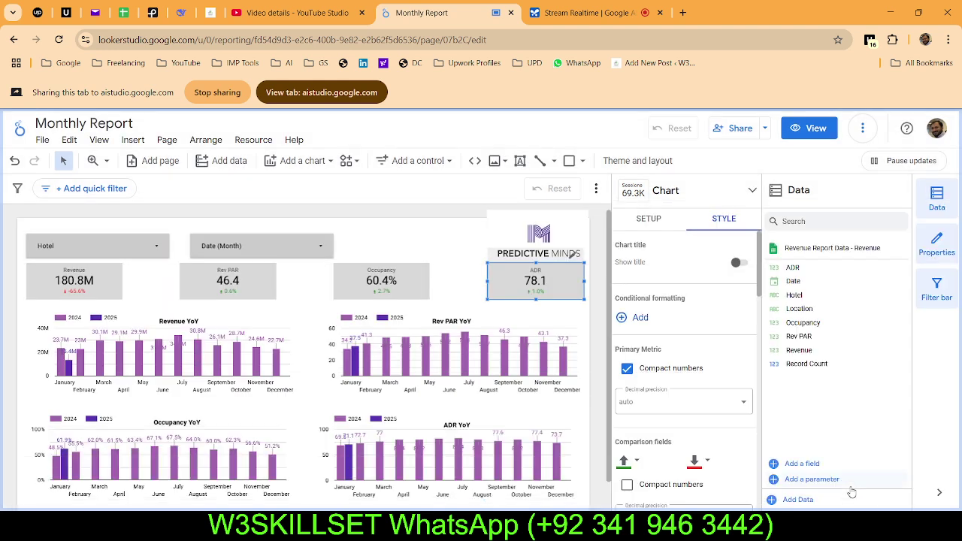
- Clear the ADR scorecard selection and select the Rev PAR YoY column chart on the report
{"action": "left_click", "coordinate": [597, 269]}
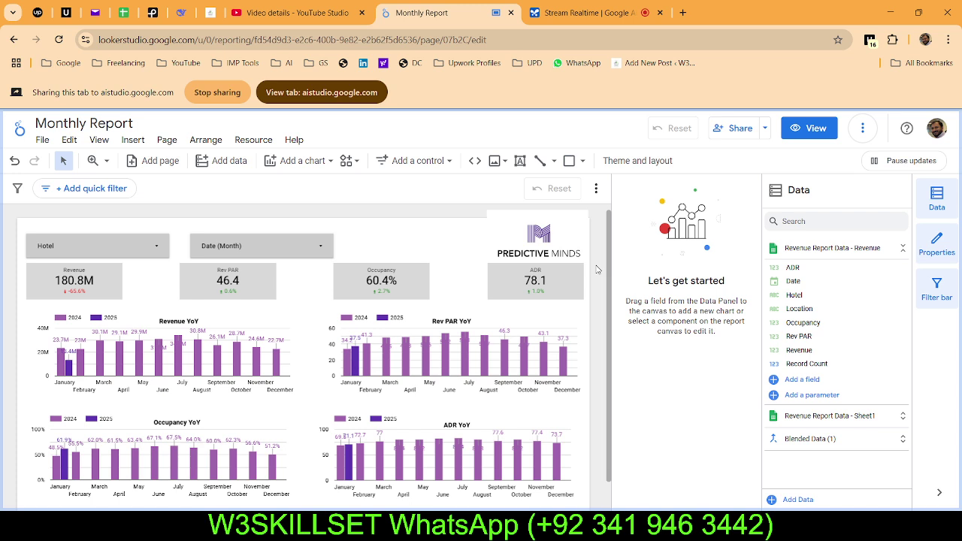
{"action": "left_click", "coordinate": [556, 353]}
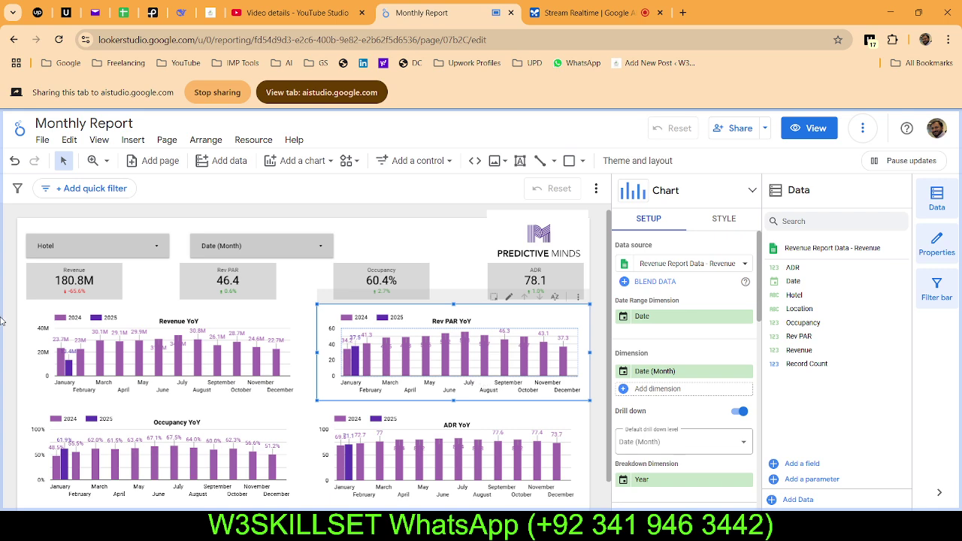
- Stop sharing the report tab and end the live stream in Google AI Studio
{"action": "left_click", "coordinate": [215, 90]}
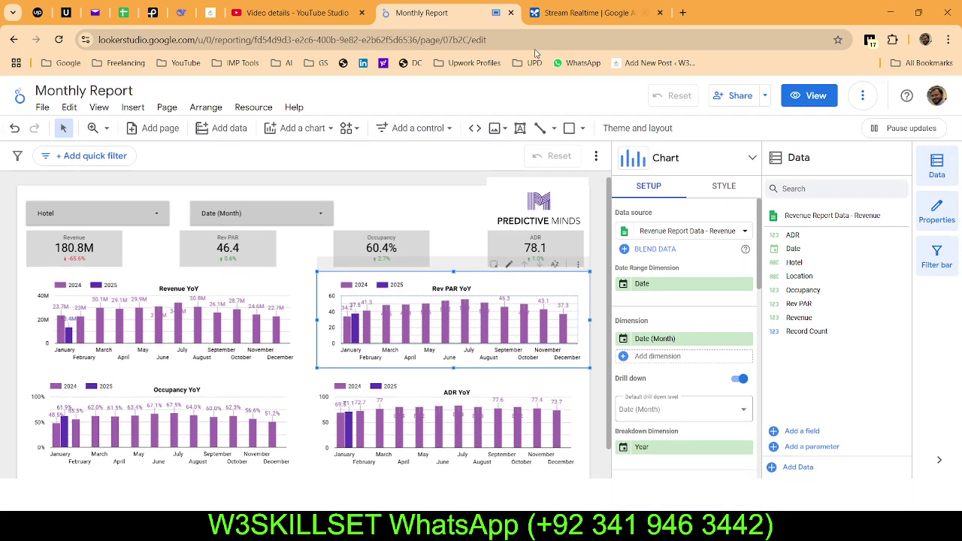
{"action": "left_click", "coordinate": [551, 12]}
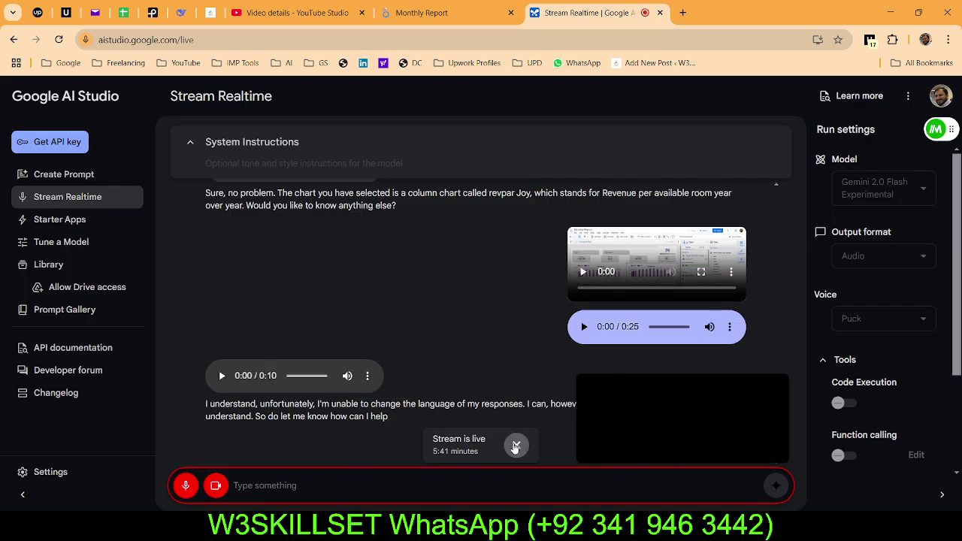
{"action": "left_click", "coordinate": [516, 445]}
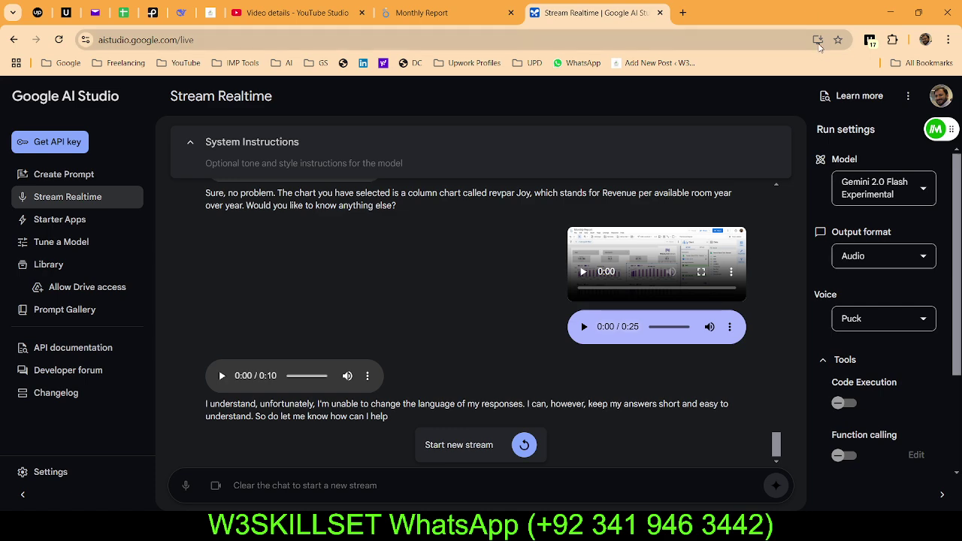
- Open and dismiss the offer to install Google AI Studio as an app, and close its browser tab
{"action": "left_click", "coordinate": [818, 39]}
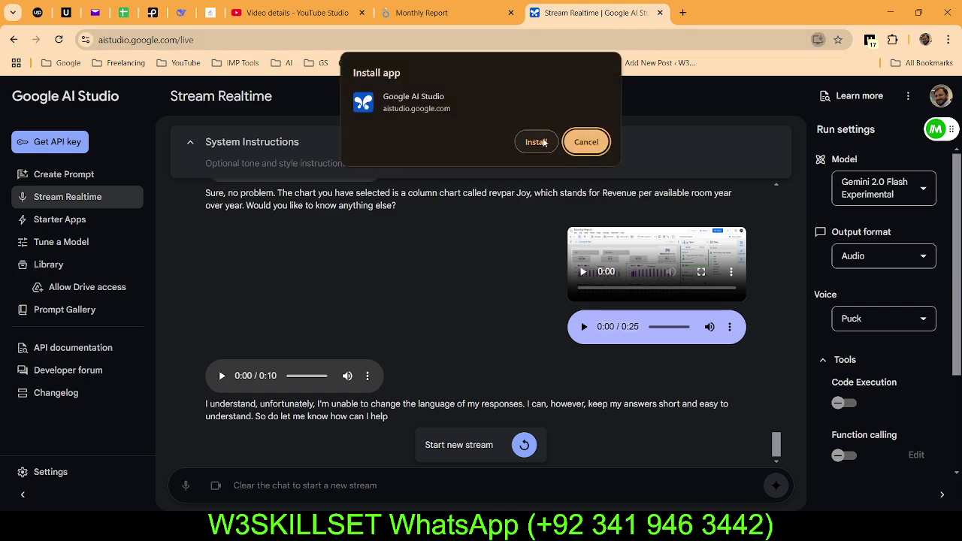
{"action": "left_click", "coordinate": [587, 141]}
{"action": "key", "text": "ctrl+w"}
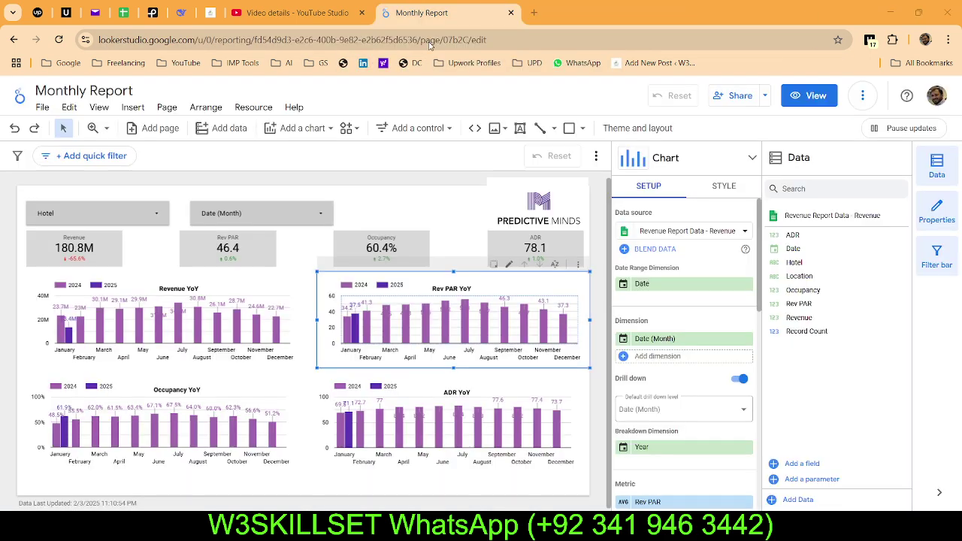